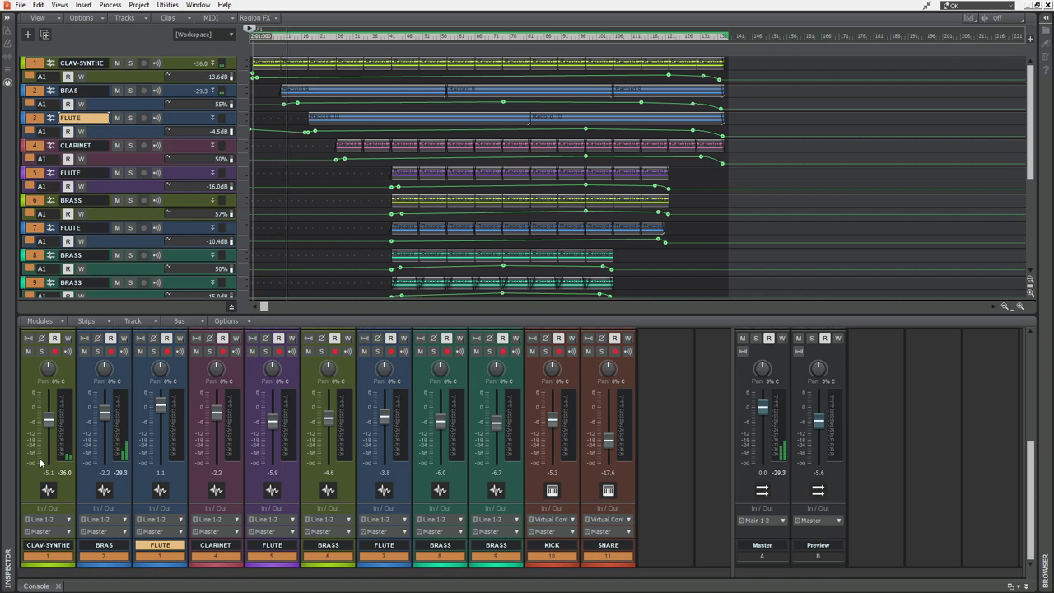
Examine the TDR Nova equalizer settings on the CLAV-SYNTHE, BRAS, FLUTE and CLARINET tracks 1 to 4 in the console
scroll(39, 463, up, 5)
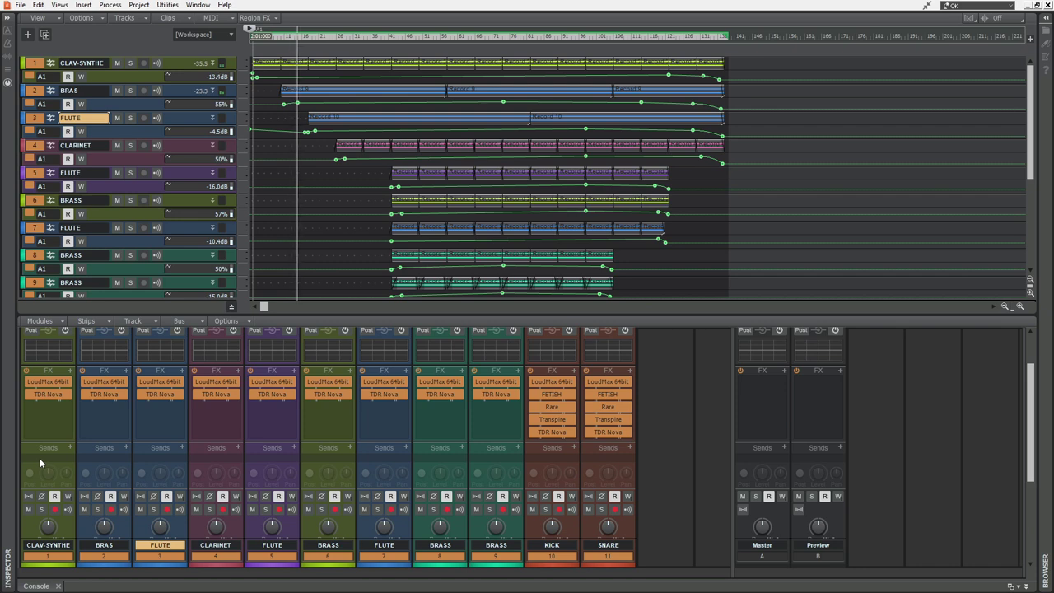
double_click(47, 396)
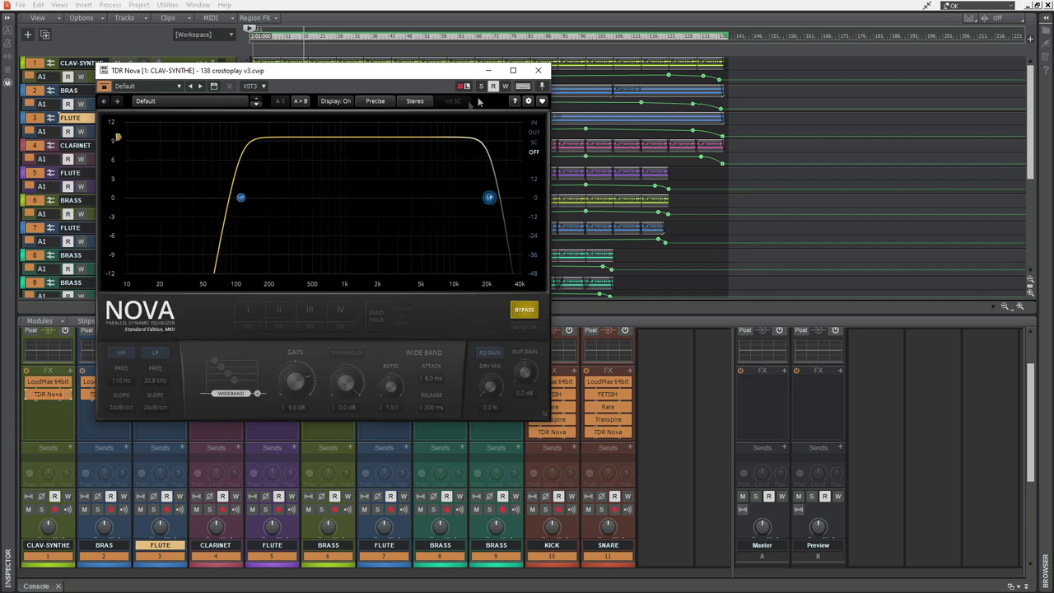
drag(426, 76, 771, 96)
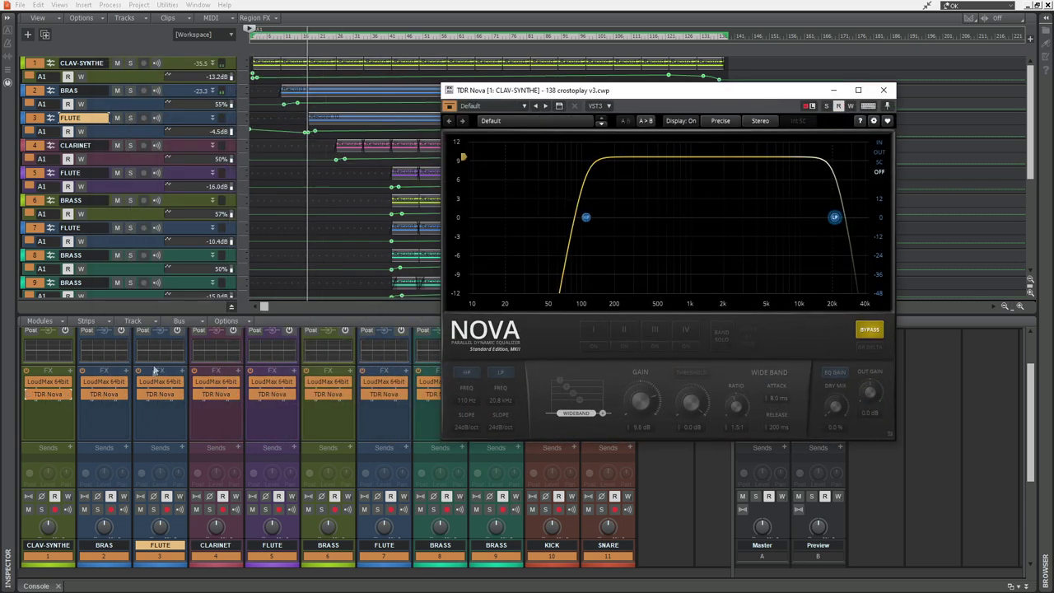
double_click(103, 400)
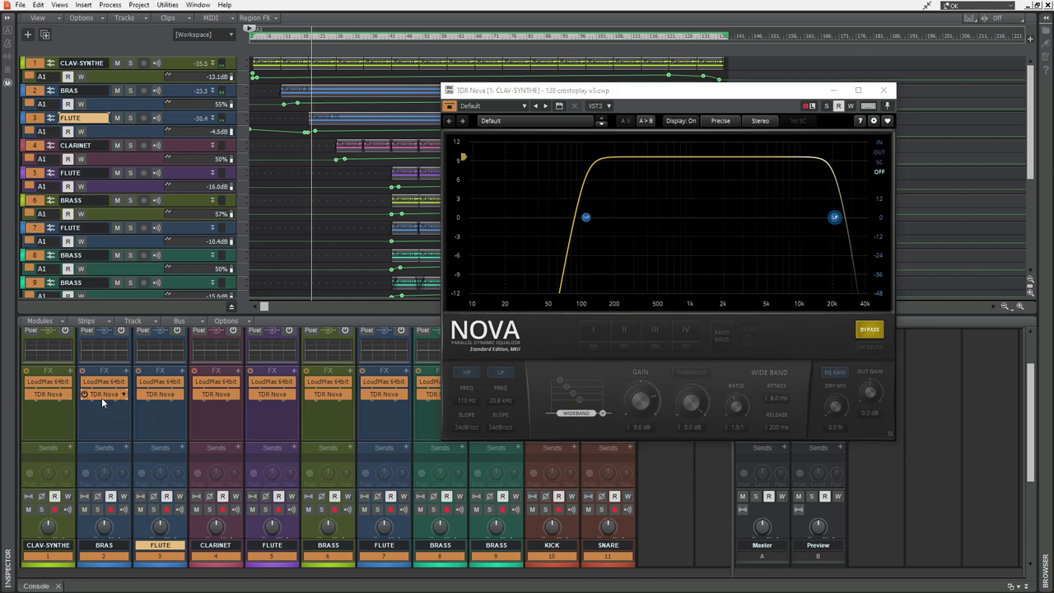
double_click(156, 396)
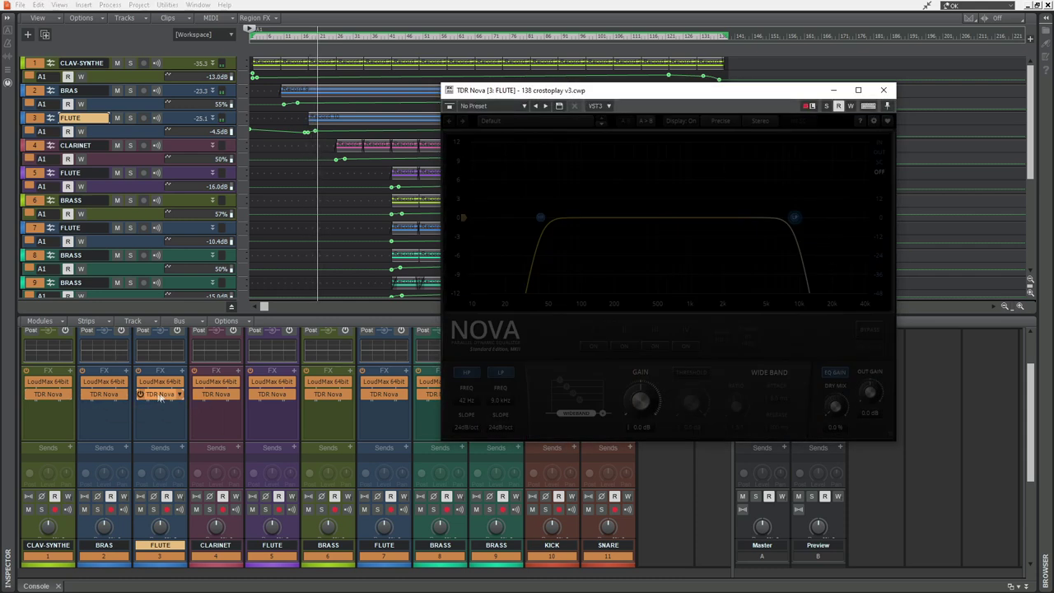
double_click(215, 395)
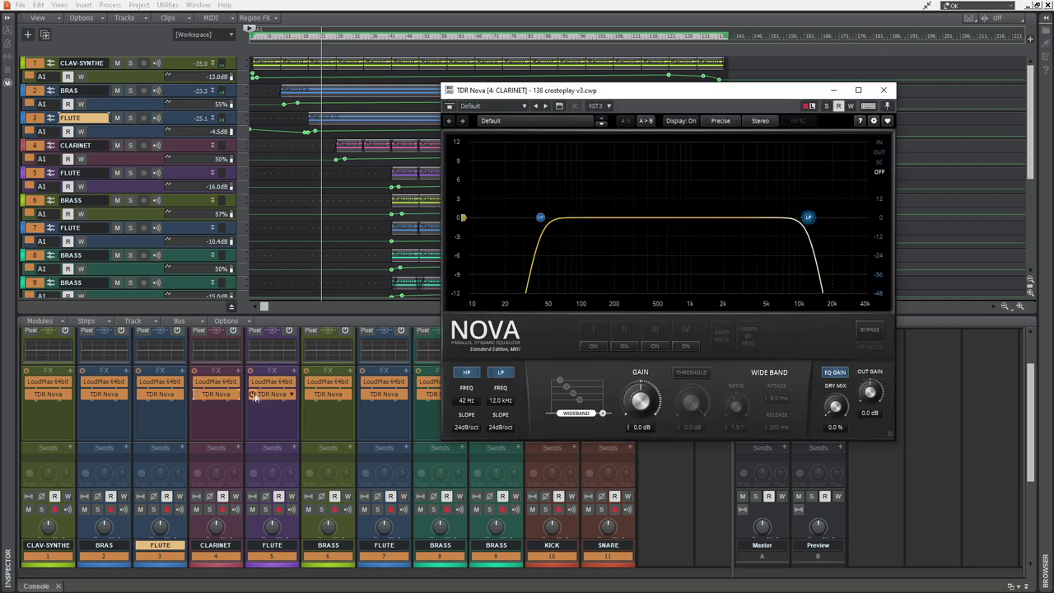
Examine the TDR Nova equalizer settings on the FLUTE and BRASS tracks 5 to 9
double_click(272, 394)
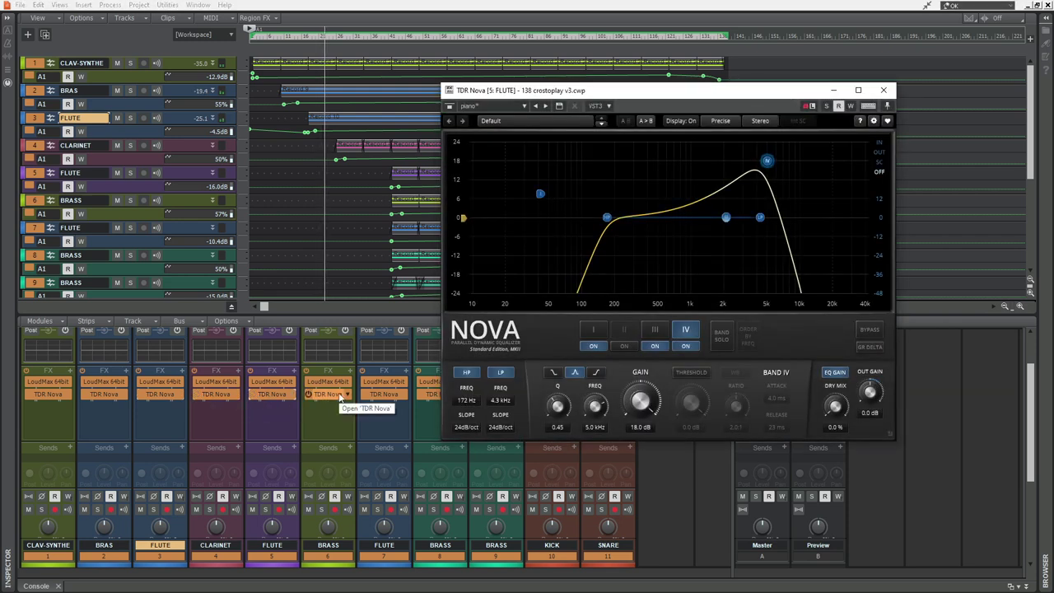
double_click(322, 396)
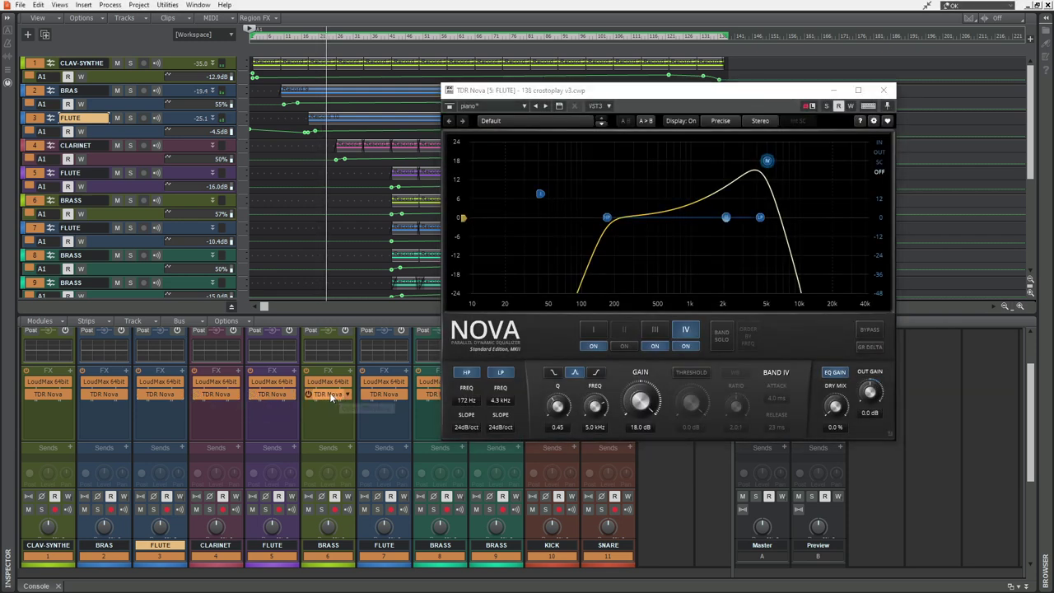
double_click(386, 395)
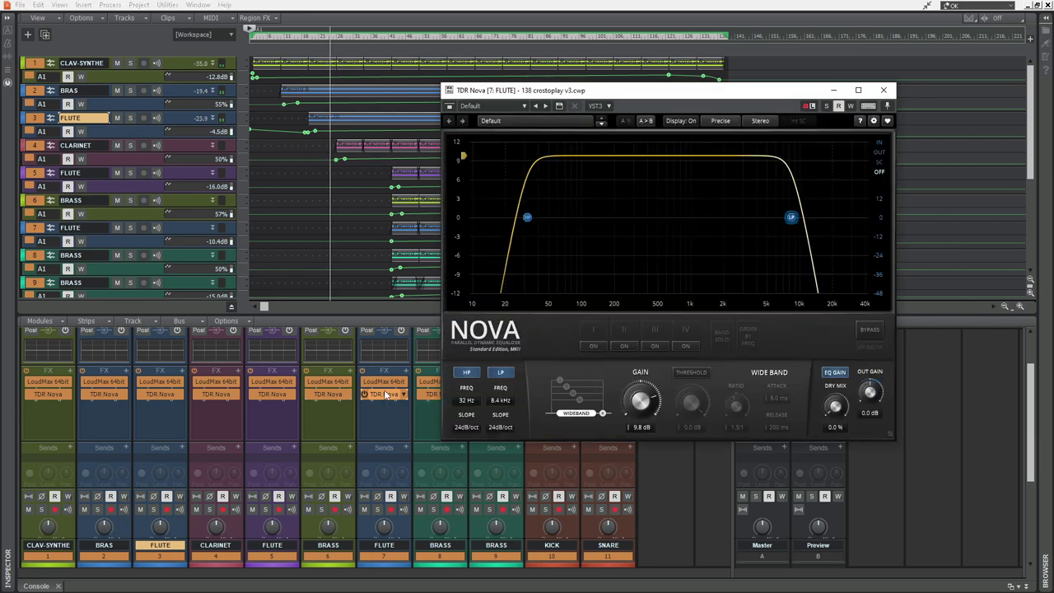
double_click(432, 395)
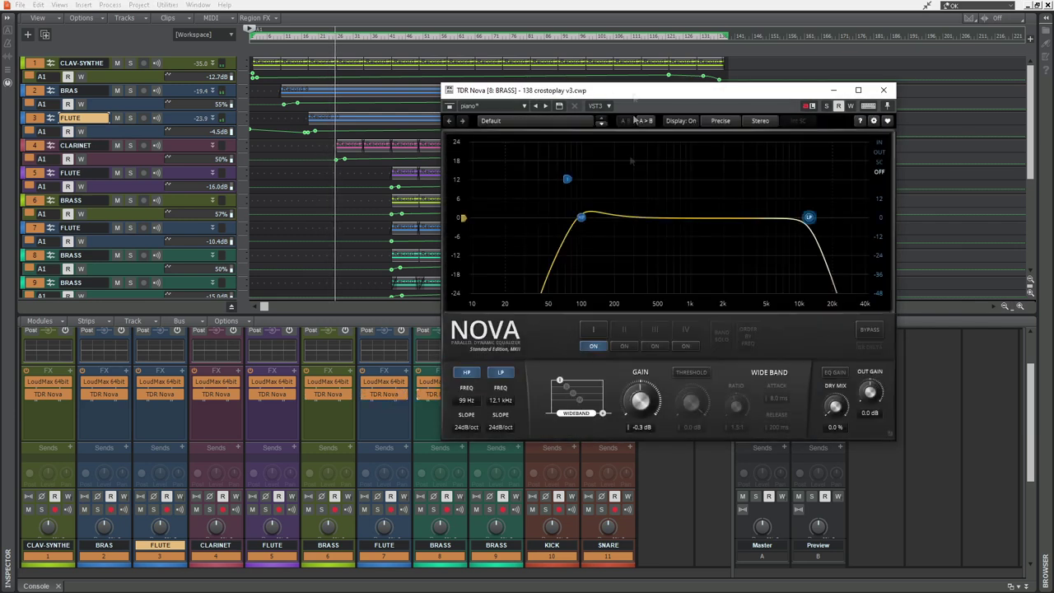
drag(631, 91, 741, 93)
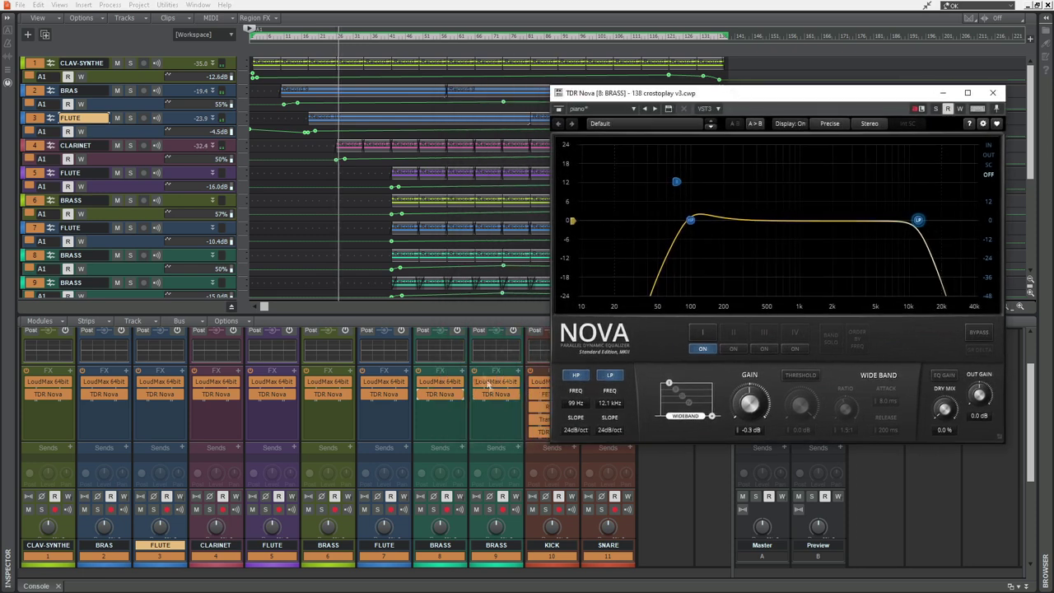
double_click(496, 395)
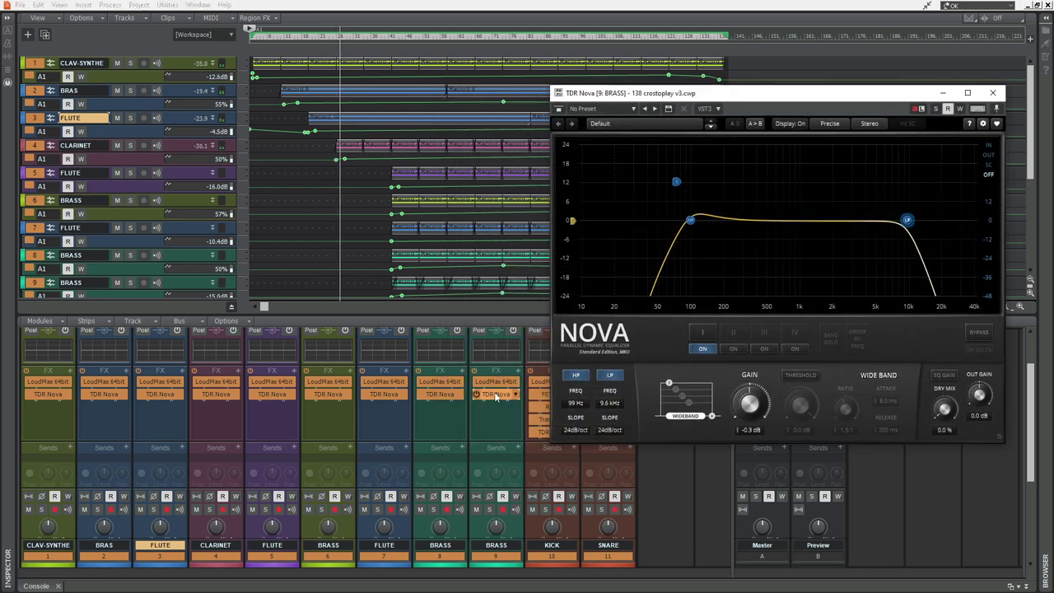
Inspect the FETISH compressor and Rare equalizer settings on both the KICK and SNARE tracks
click(543, 399)
double_click(543, 399)
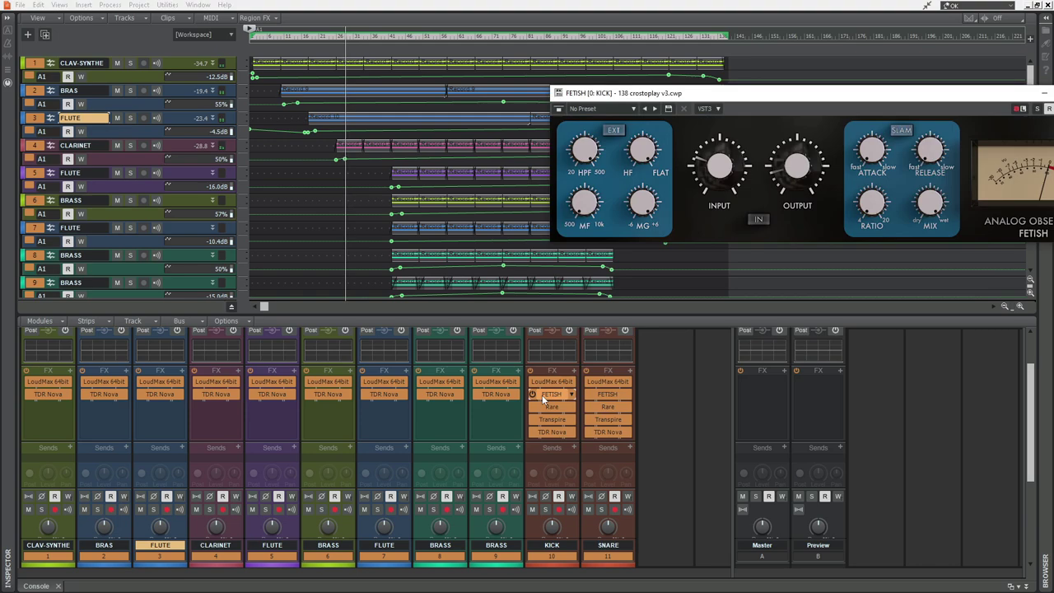
drag(753, 98, 665, 47)
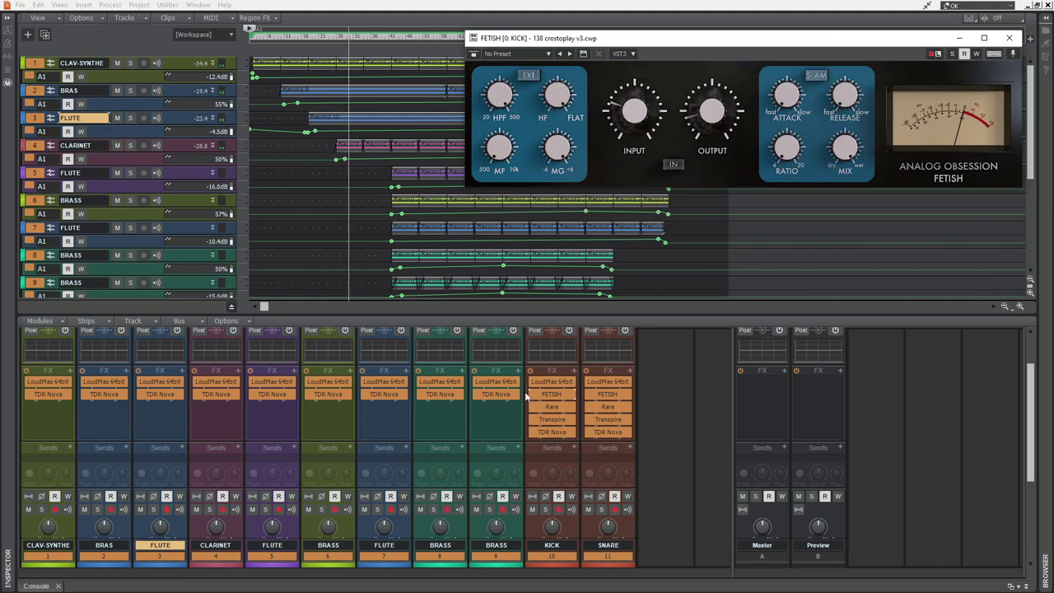
double_click(606, 394)
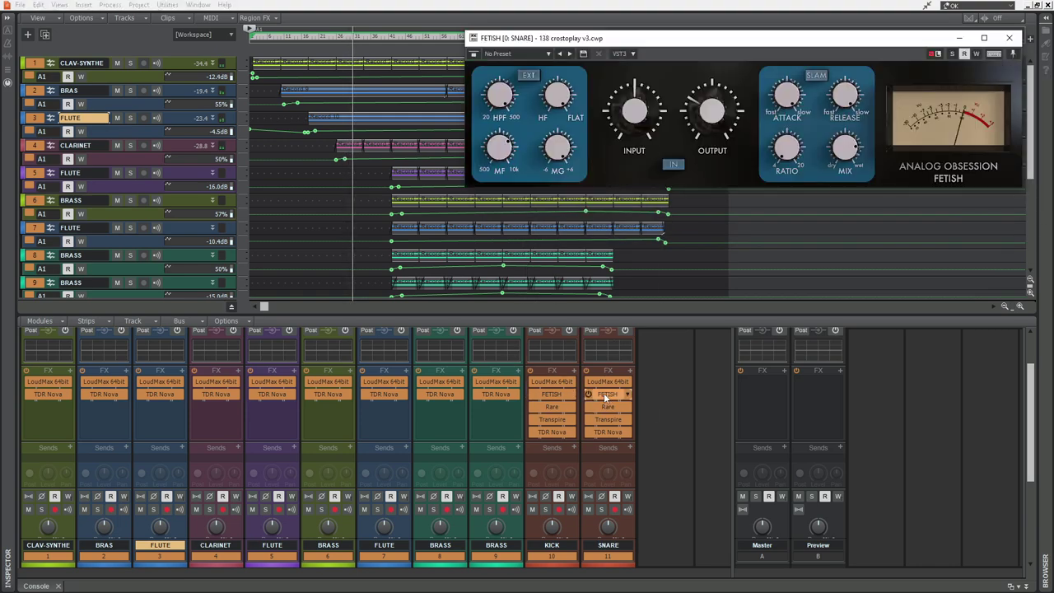
double_click(551, 407)
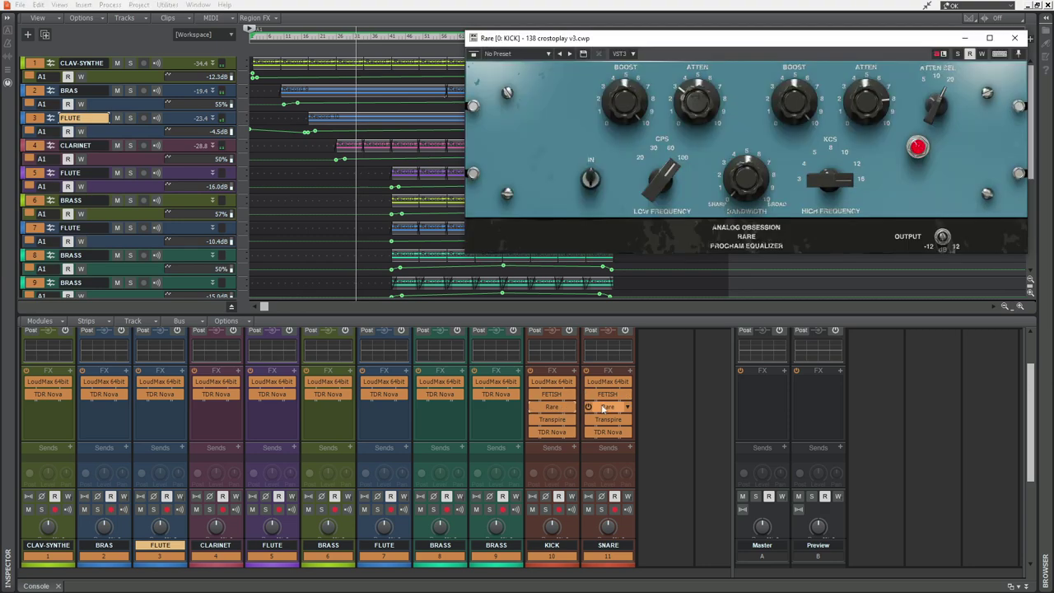
double_click(607, 407)
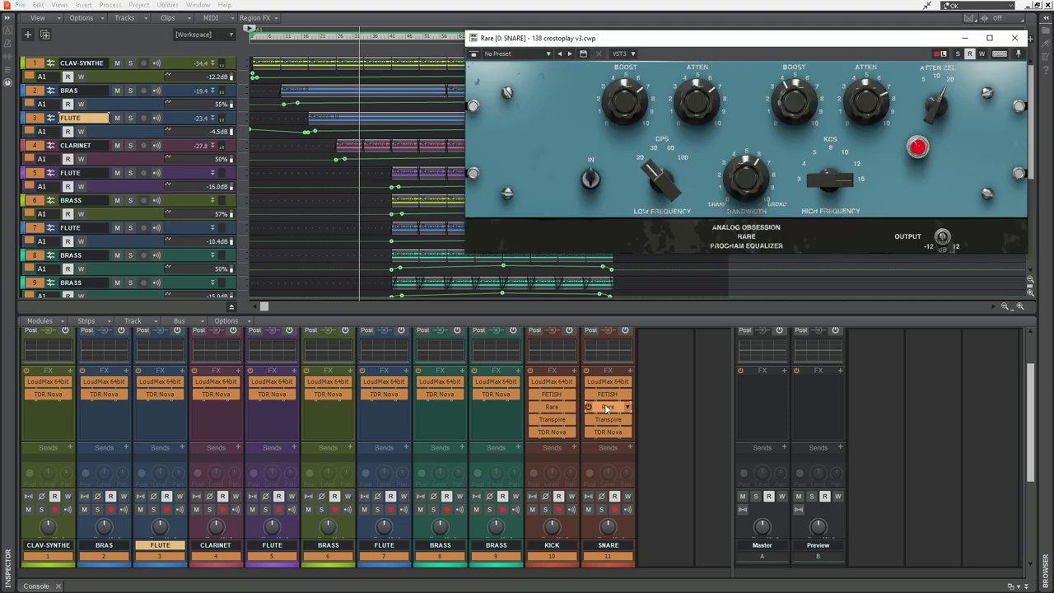
Inspect Transpire on the KICK track and TDR Nova on the KICK and SNARE tracks, and close the plugin window
double_click(551, 420)
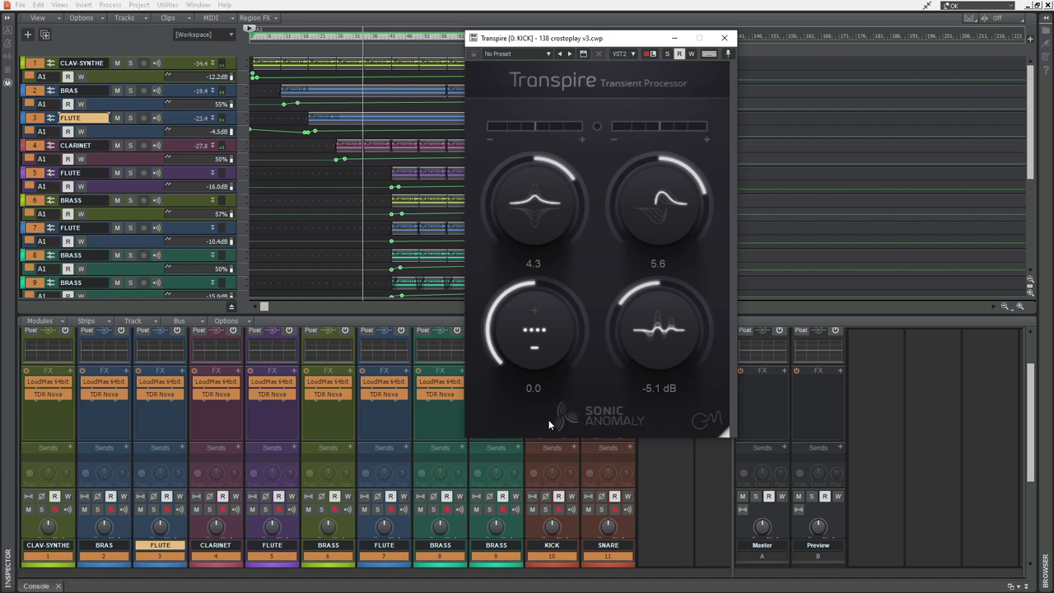
drag(601, 41, 812, 43)
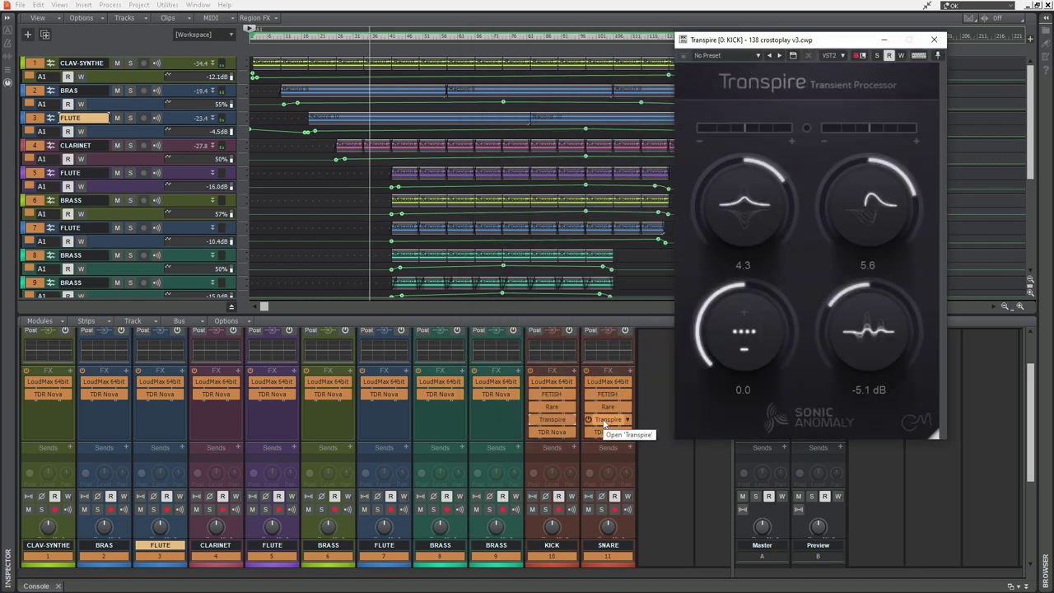
double_click(549, 433)
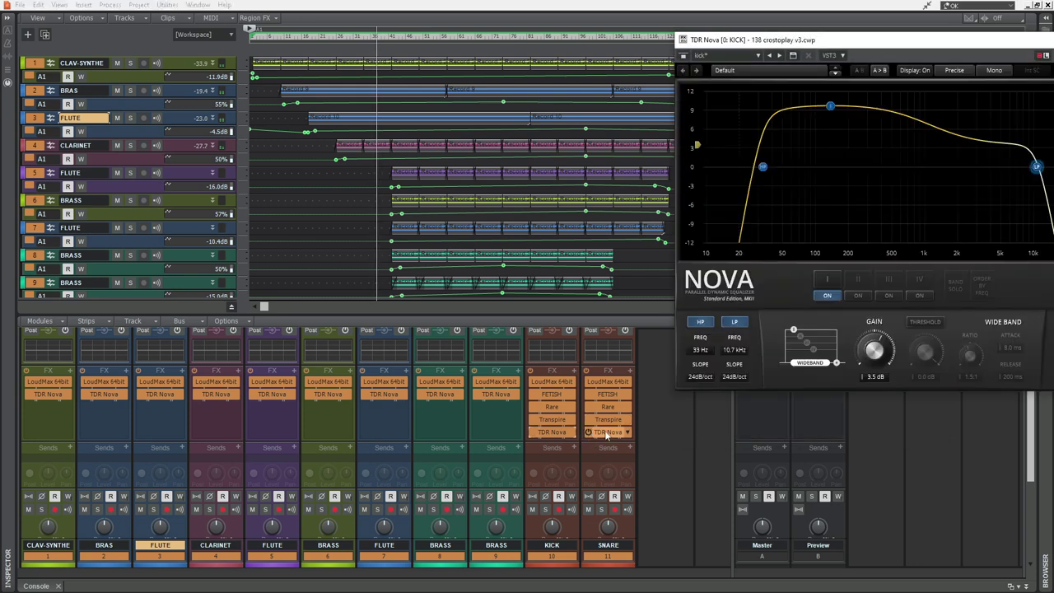
double_click(607, 433)
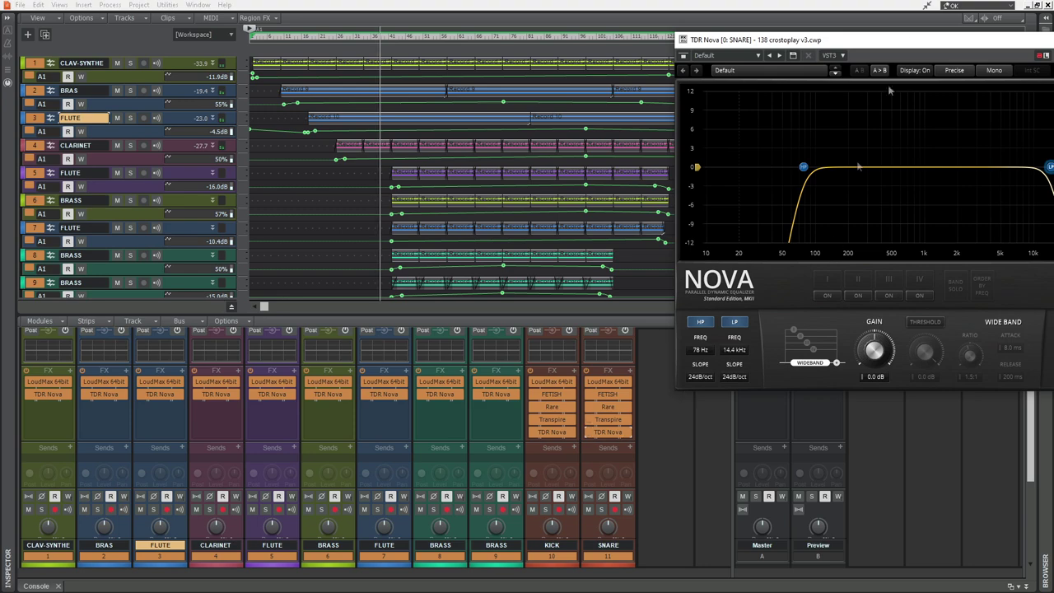
key(alt+F4)
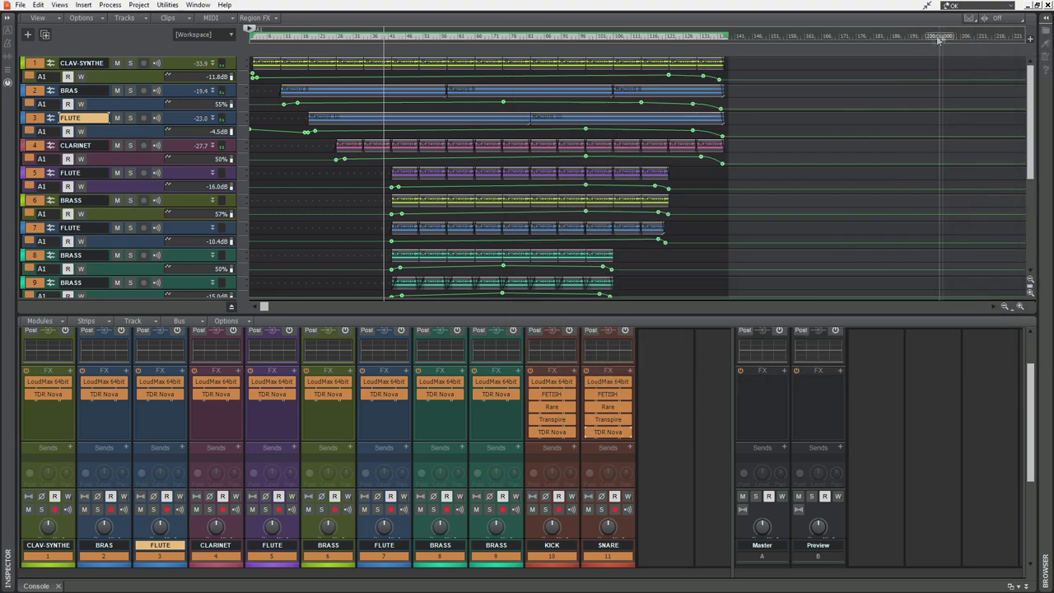
Collapse the console, expand the KICK track and examine its note pattern in the Piano Roll
key(d)
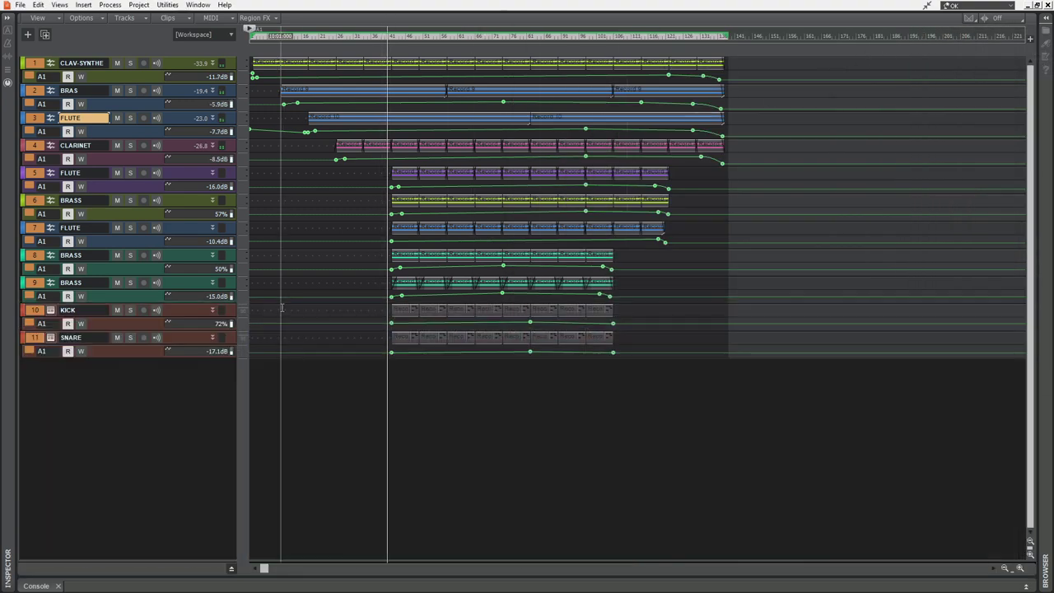
double_click(169, 317)
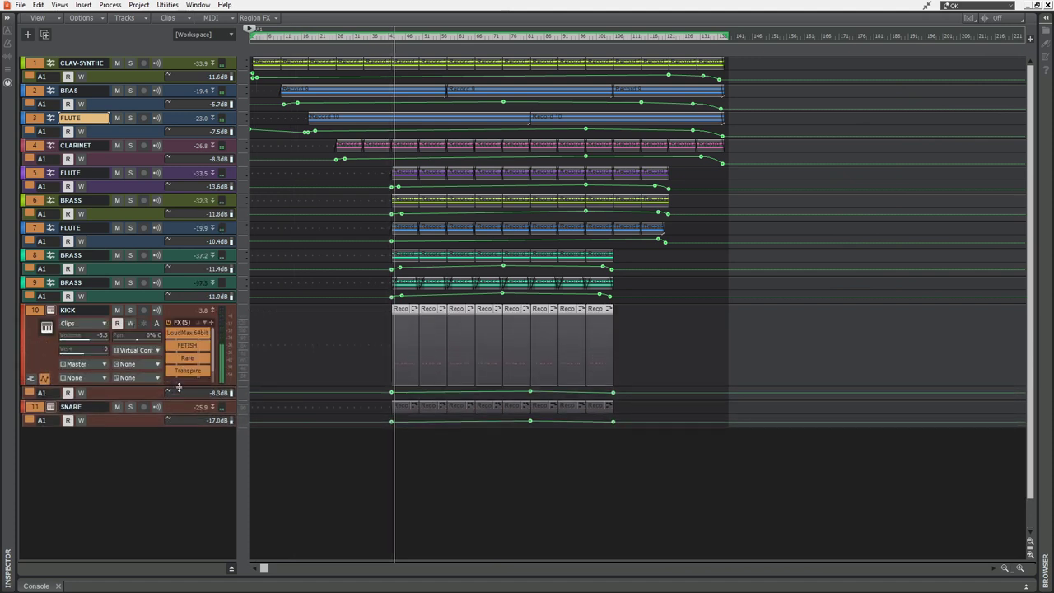
click(430, 318)
double_click(430, 314)
scroll(439, 407, up, 3)
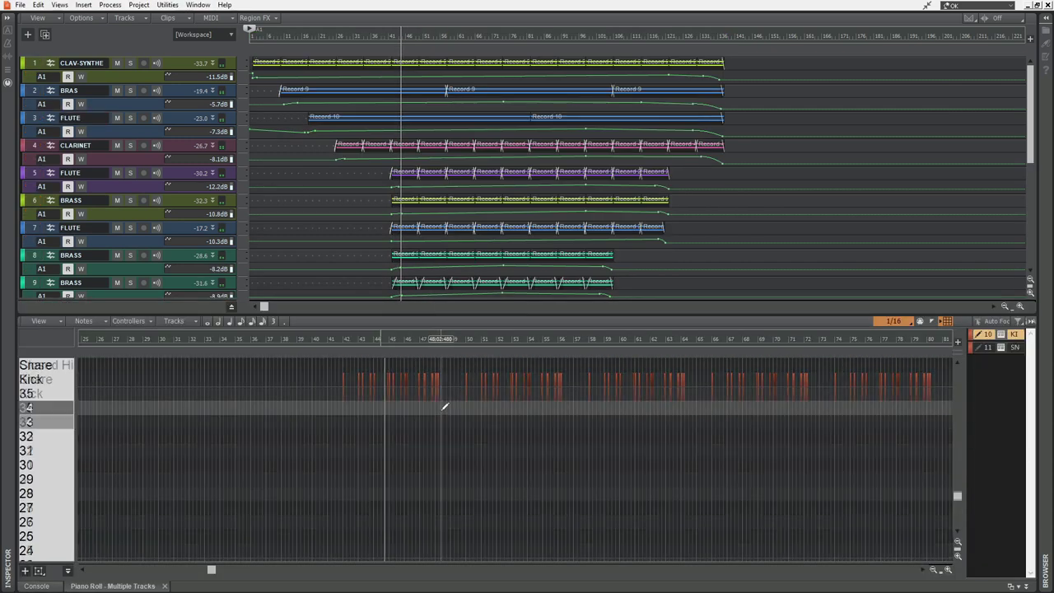
scroll(438, 407, down, 4)
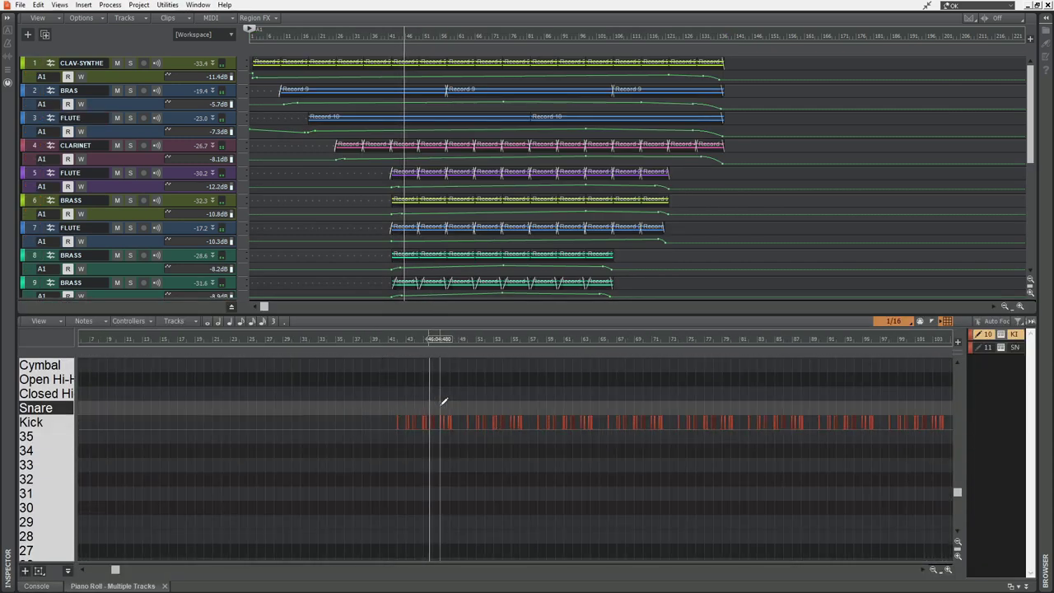
scroll(315, 378, up, 4)
scroll(316, 403, up, 5)
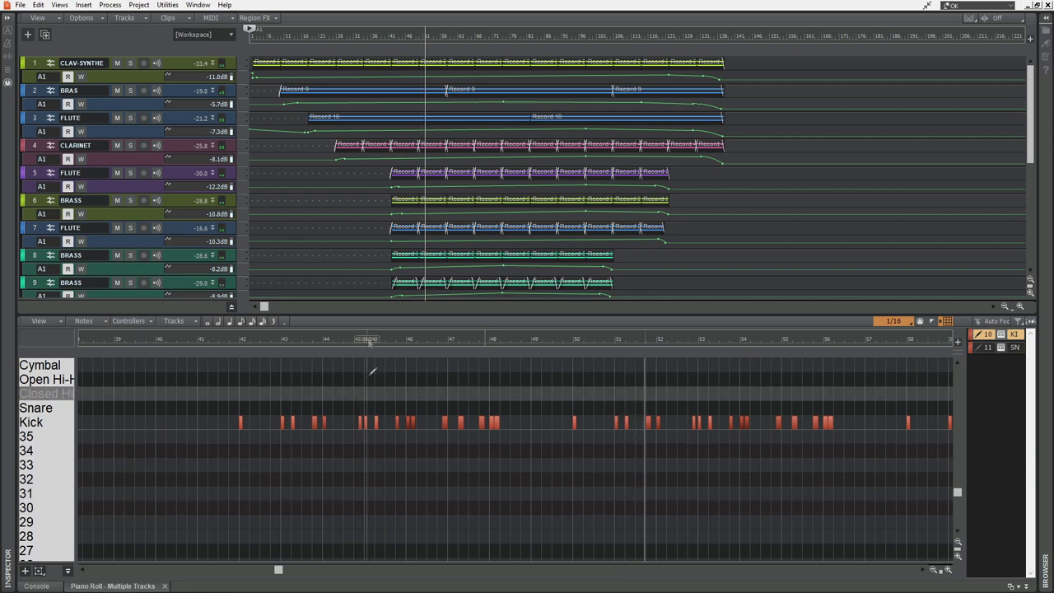
Shrink the KICK track back to minimum height and open a SNARE clip in the Piano Roll to examine its notes
scroll(360, 252, down, 2)
scroll(363, 252, down, 3)
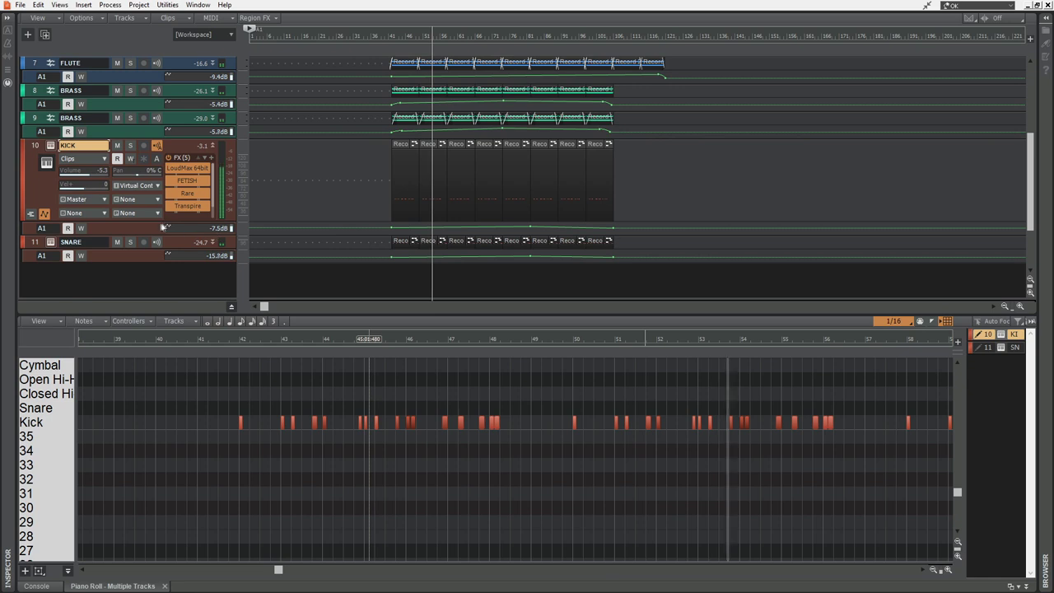
drag(154, 219, 154, 150)
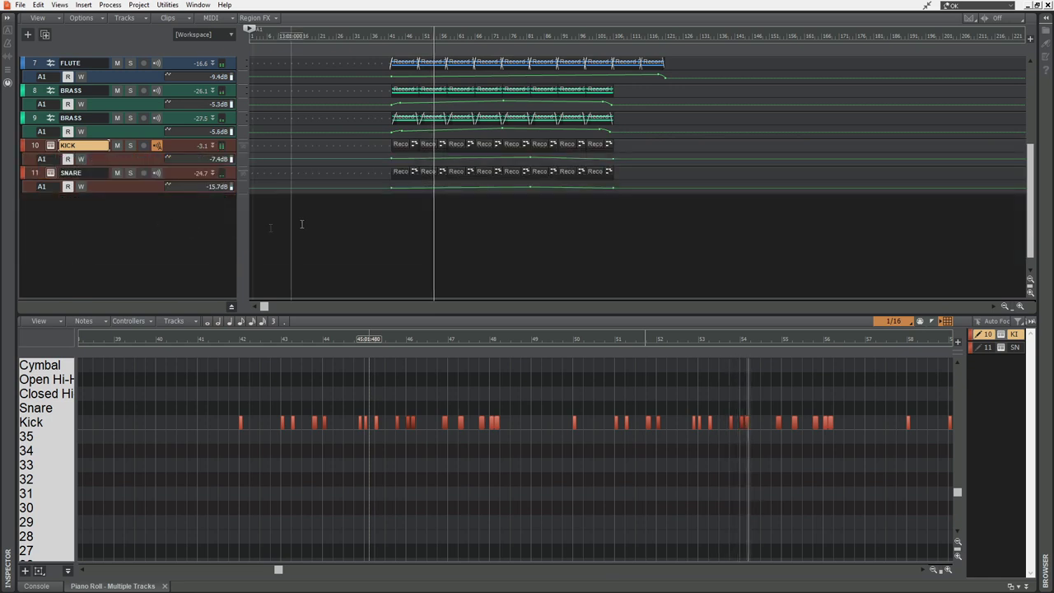
click(401, 171)
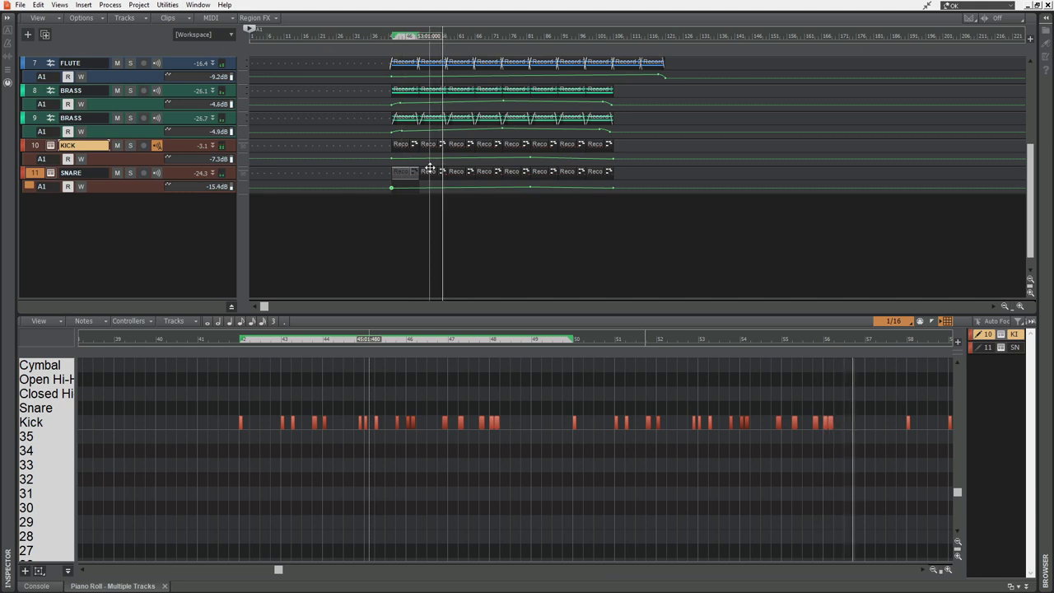
click(429, 168)
double_click(429, 168)
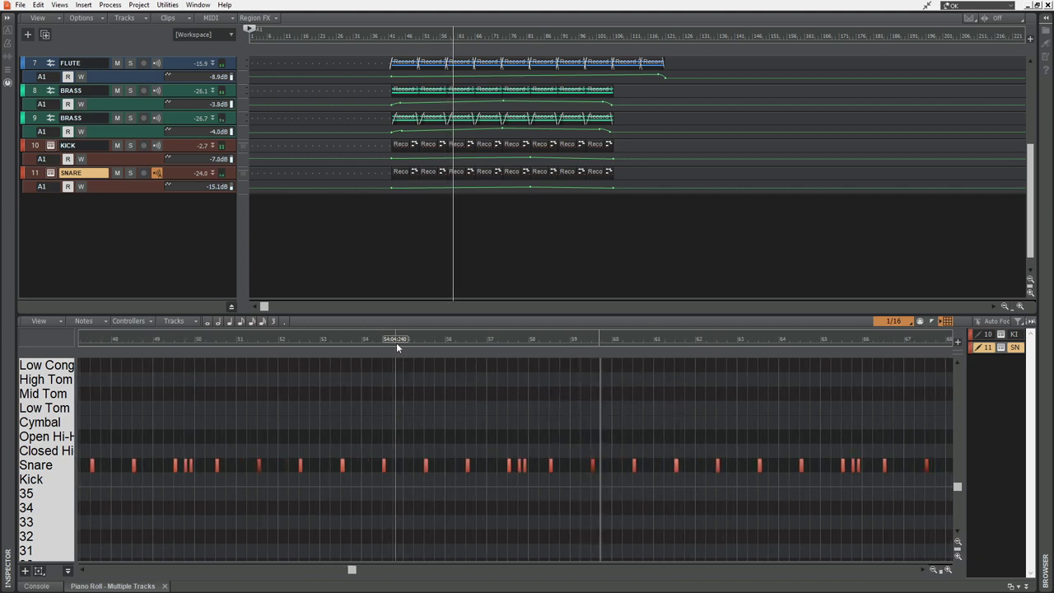
Close the Piano Roll view, check the track faders and levels in the console, and collapse it again
key(d)
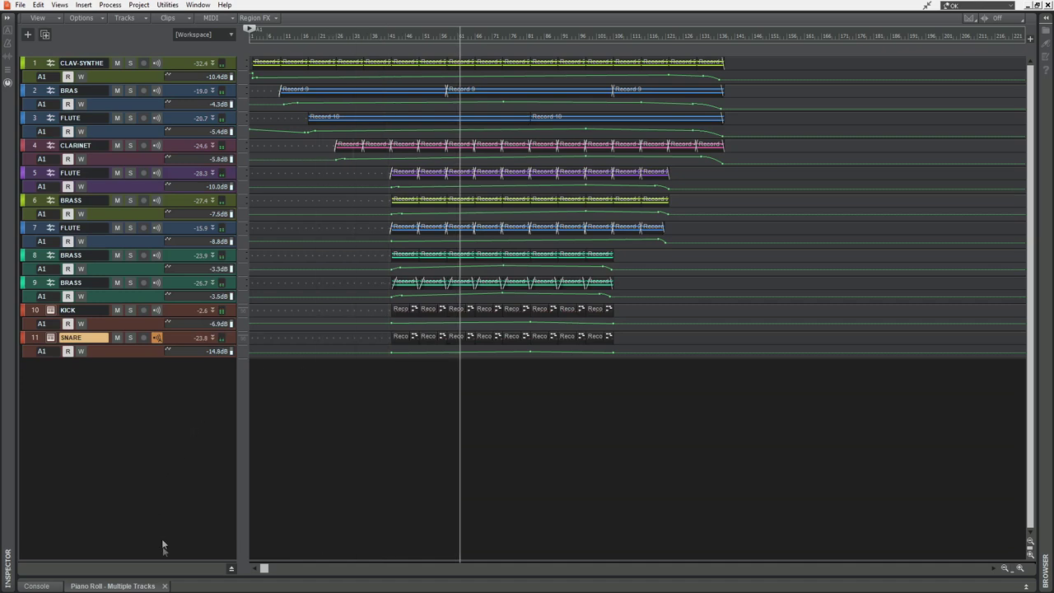
click(164, 586)
click(45, 586)
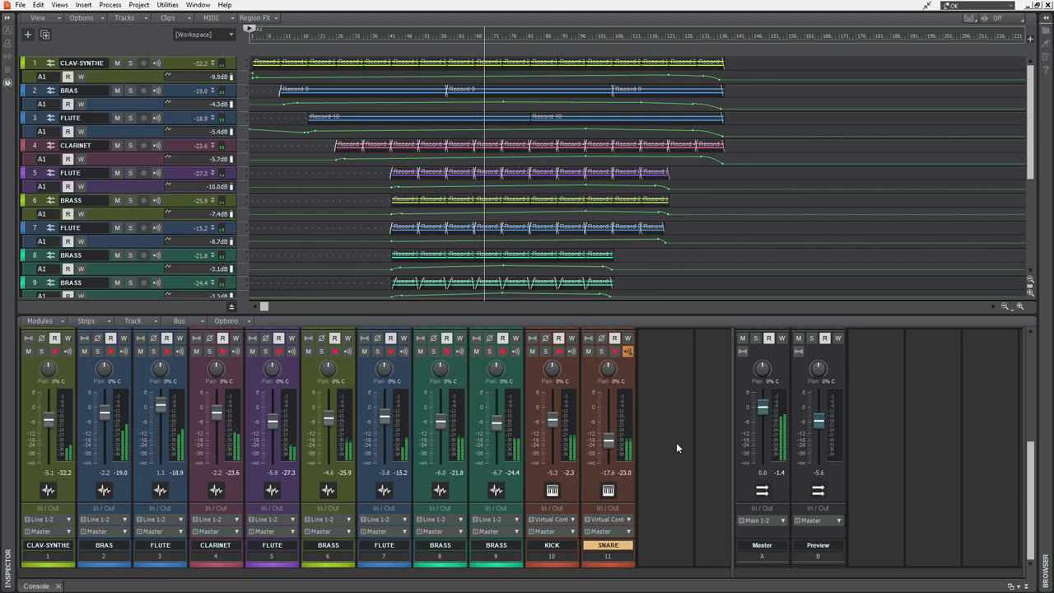
key(d)
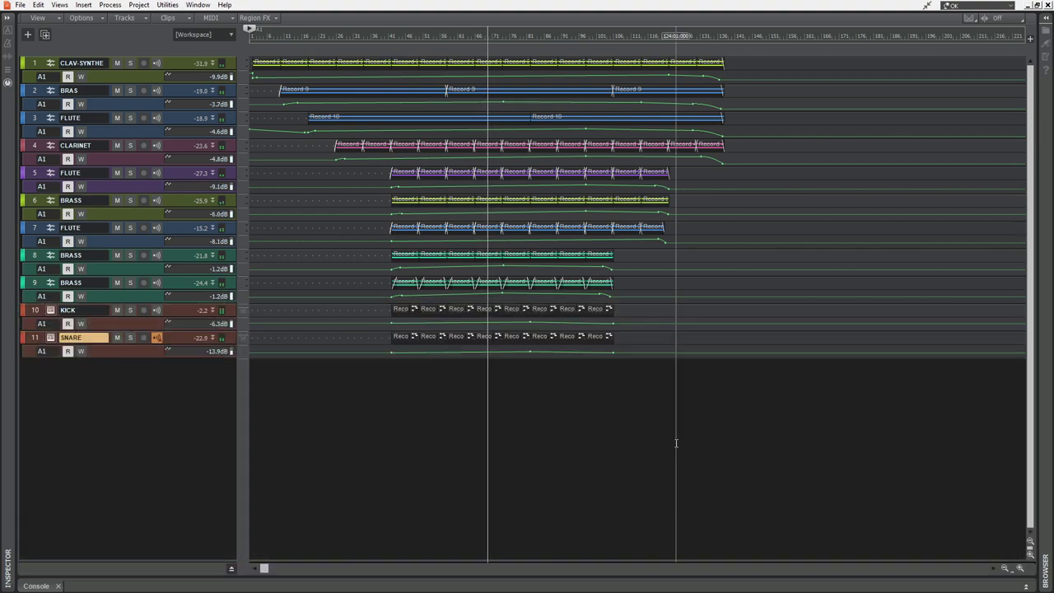
Enlarge the track view horizontally and vertically to examine the clips and volume envelopes of all tracks
key(ctrl+Right)
key(ctrl+Right)
key(ctrl+Down)
key(ctrl+Down)
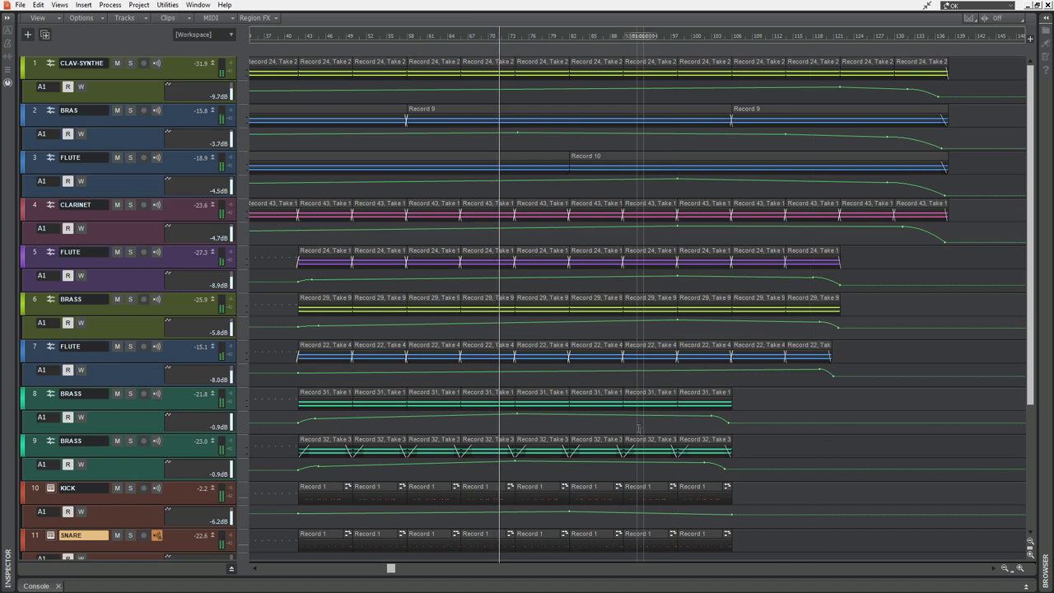
Examine the clips and volume envelopes of all tracks from the start of the arrangement to the closing fade-outs
scroll(633, 417, left, 5)
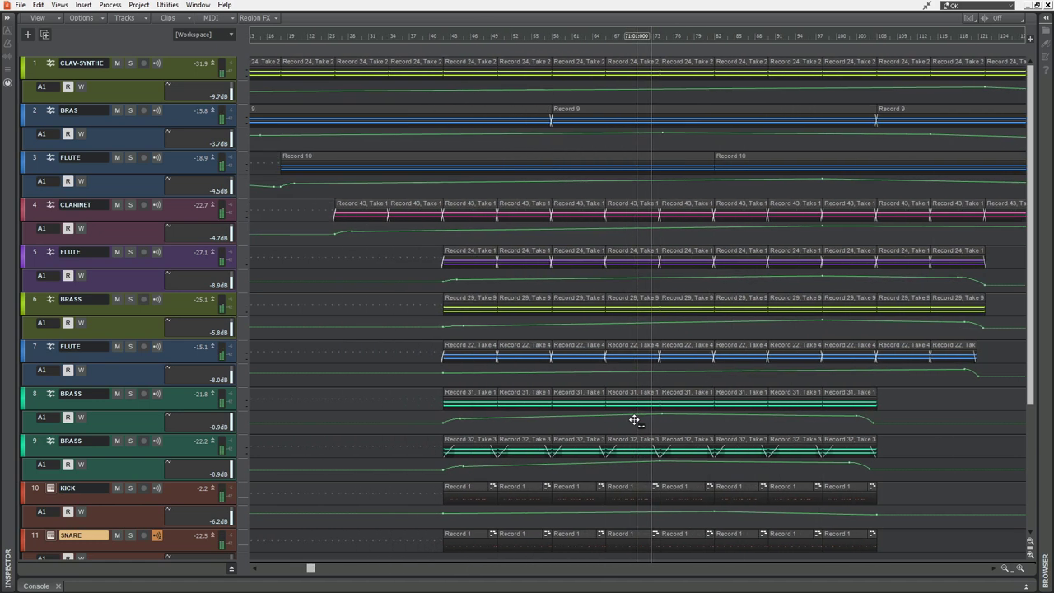
scroll(634, 418, left, 1)
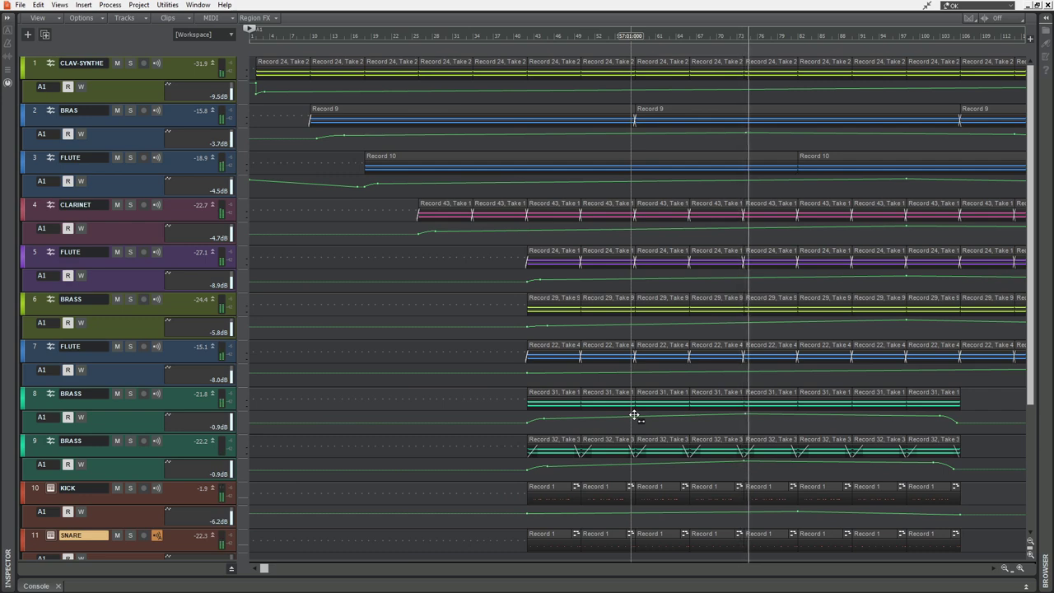
scroll(634, 416, right, 5)
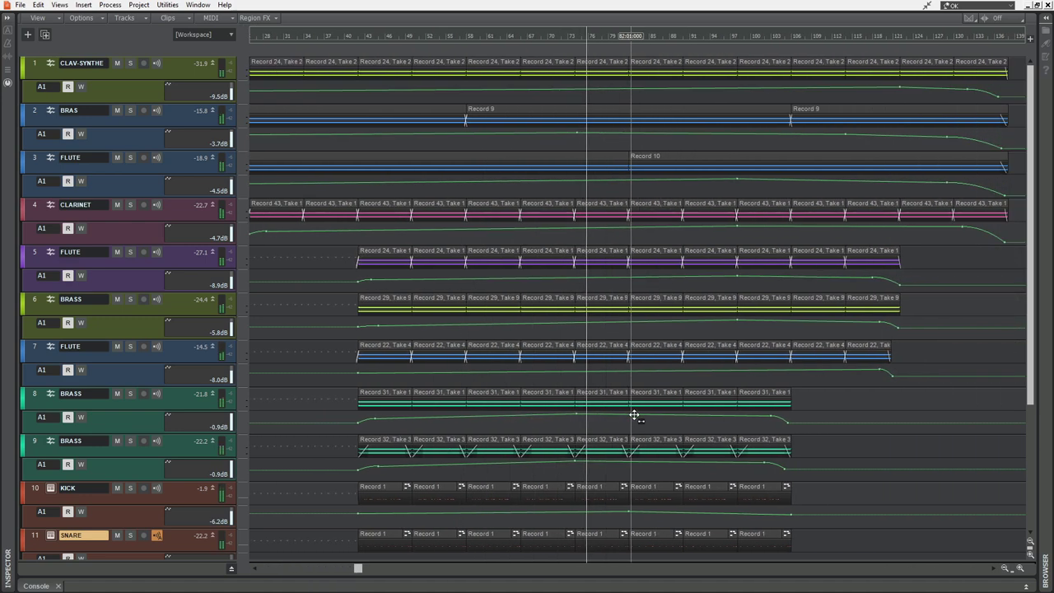
scroll(634, 414, right, 2)
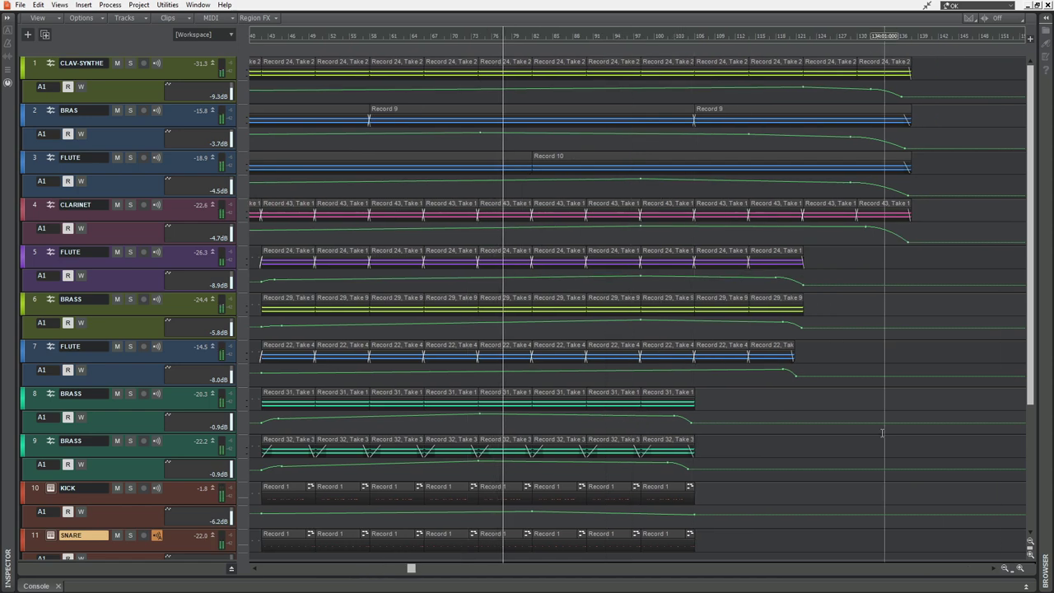
Shrink the track heights and timeline scale to fit the whole arrangement, and expand the console to check the mixer levels
scroll(883, 434, down, 3)
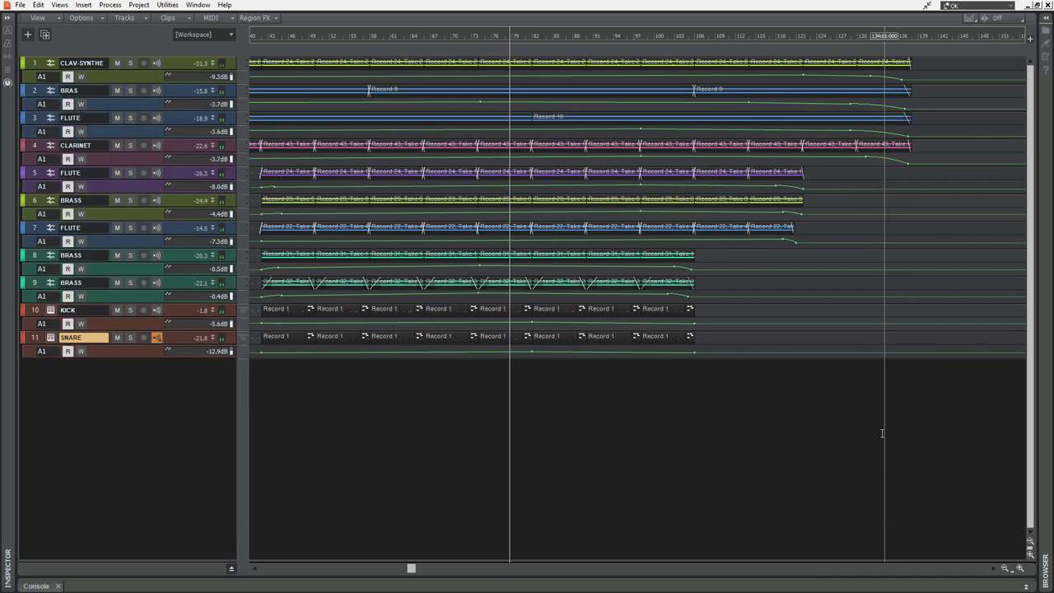
scroll(826, 414, down, 3)
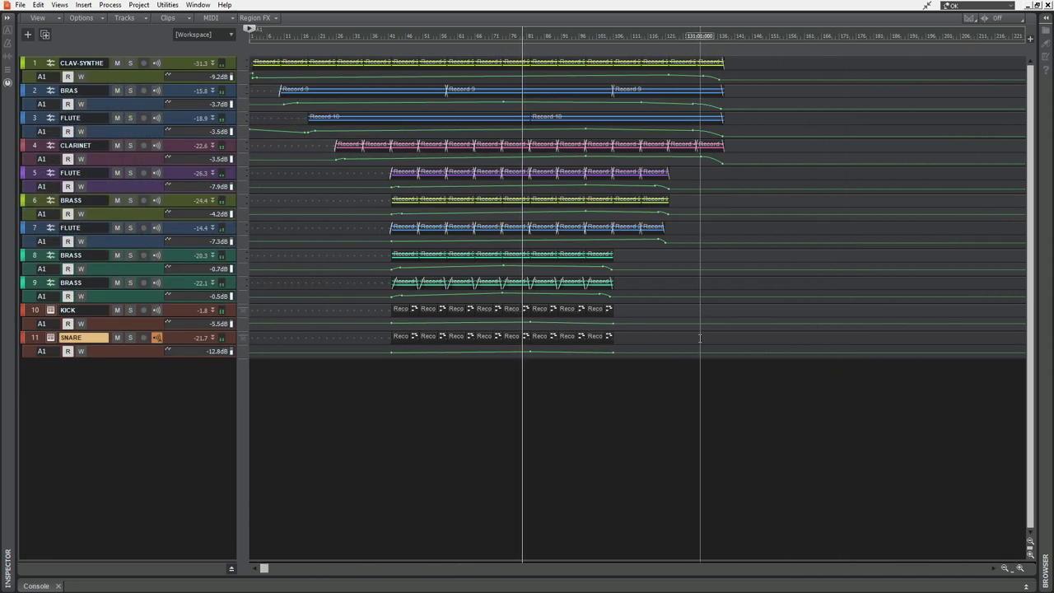
key(F3)
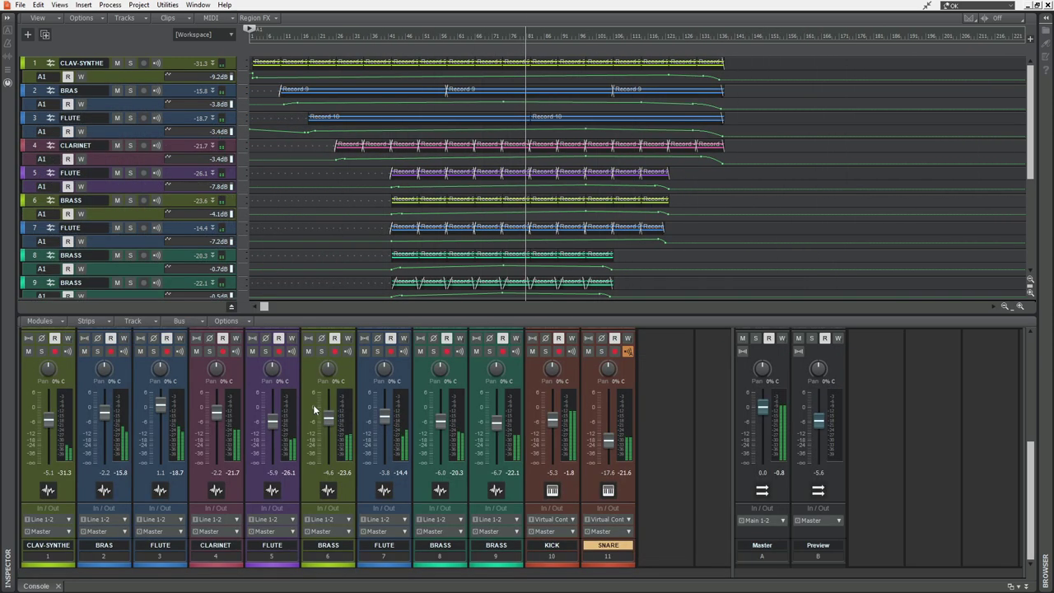